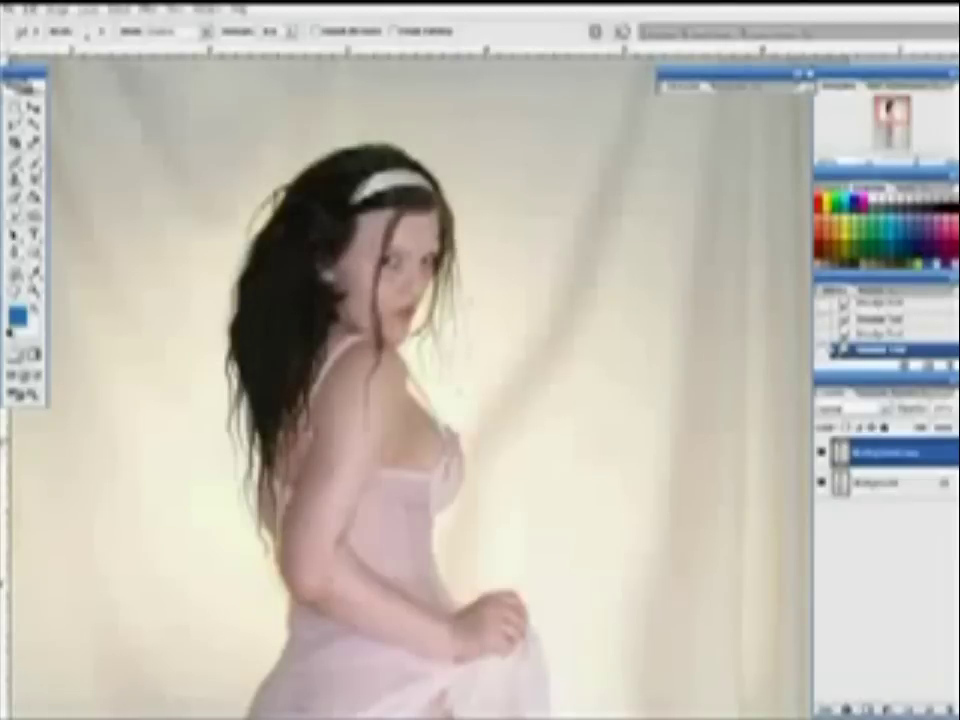
Set a brush blend mode, fit the full photo in view, and launch Filter > Liquify
left_click(175, 31)
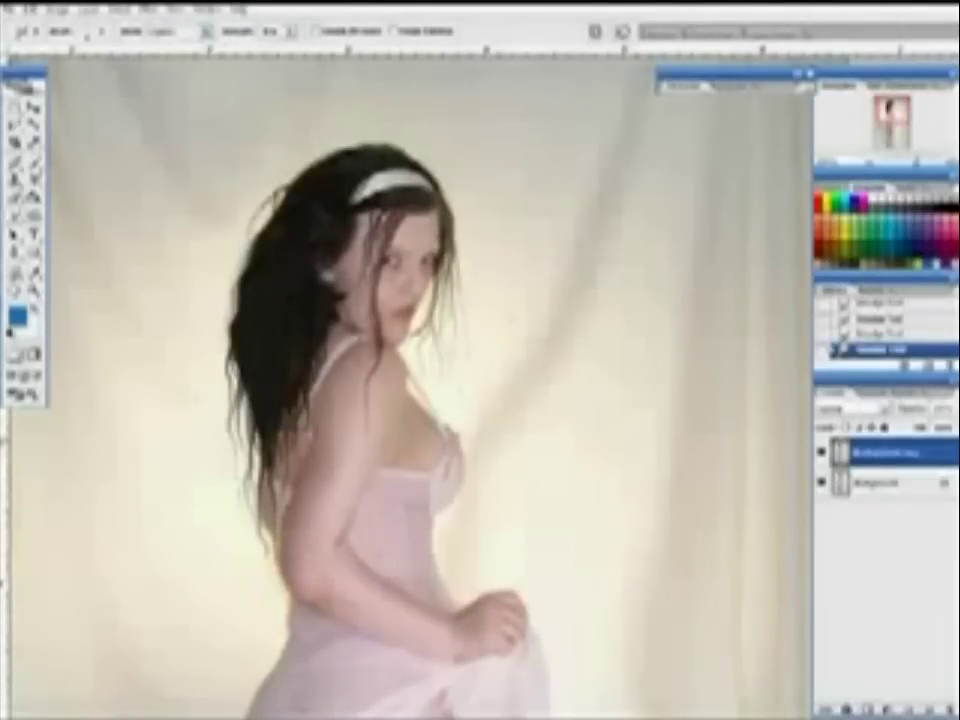
scroll(400, 380, "down", 5)
key("ctrl+plus")
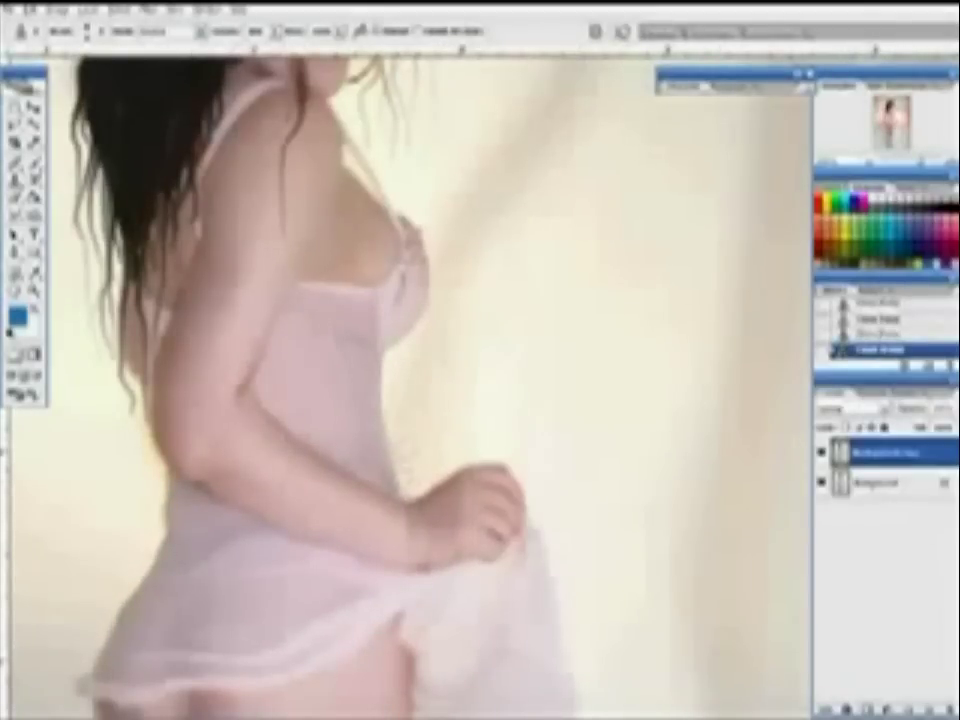
key("r")
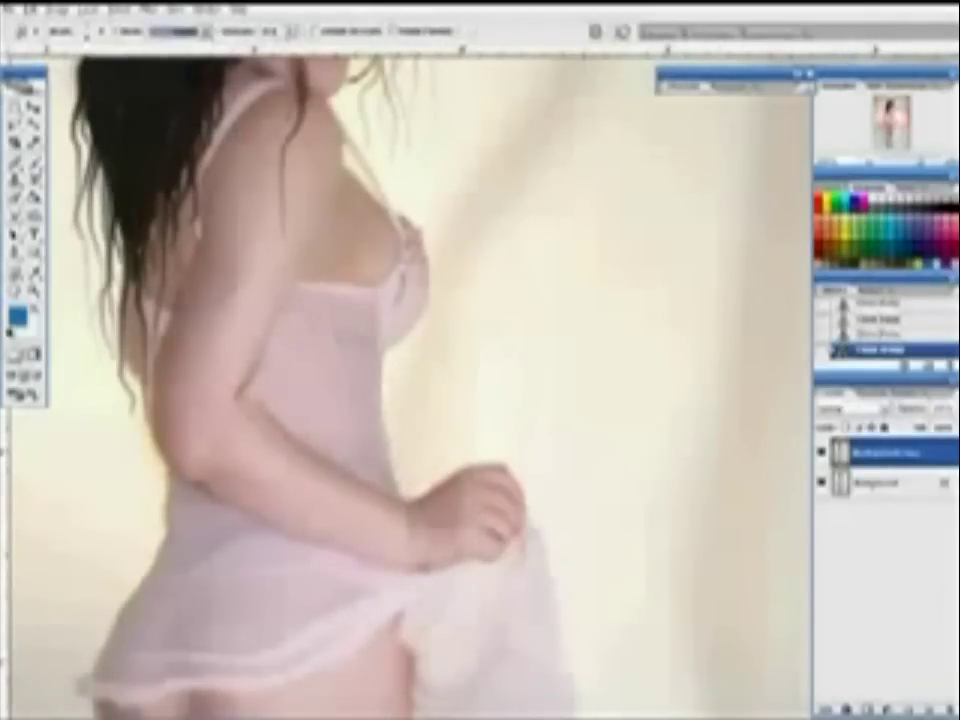
key("ctrl+0")
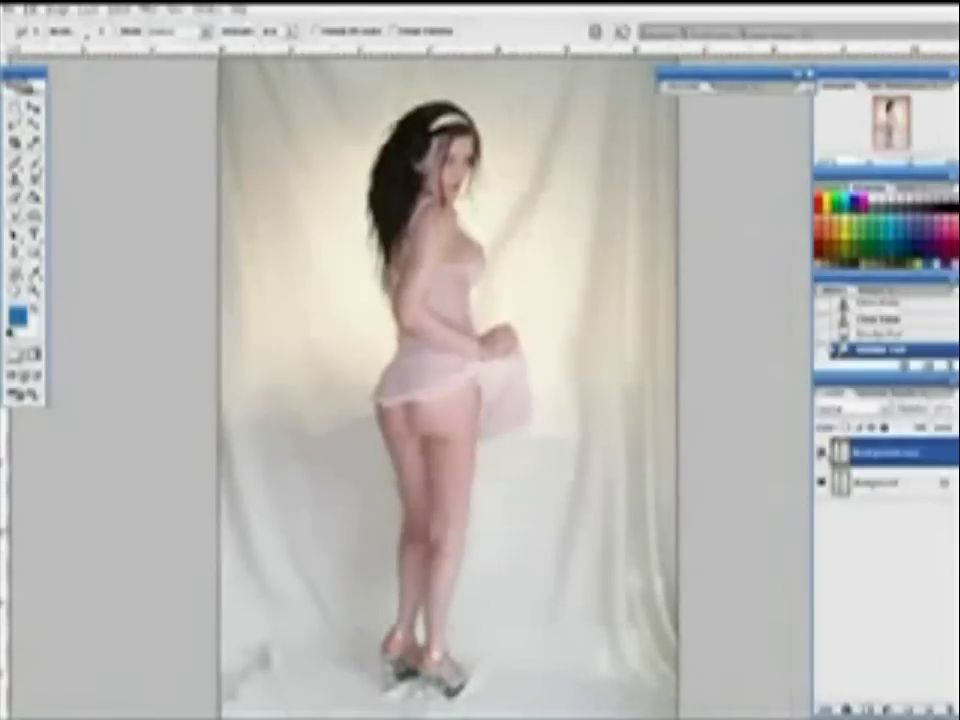
left_click(148, 9)
left_click(175, 73)
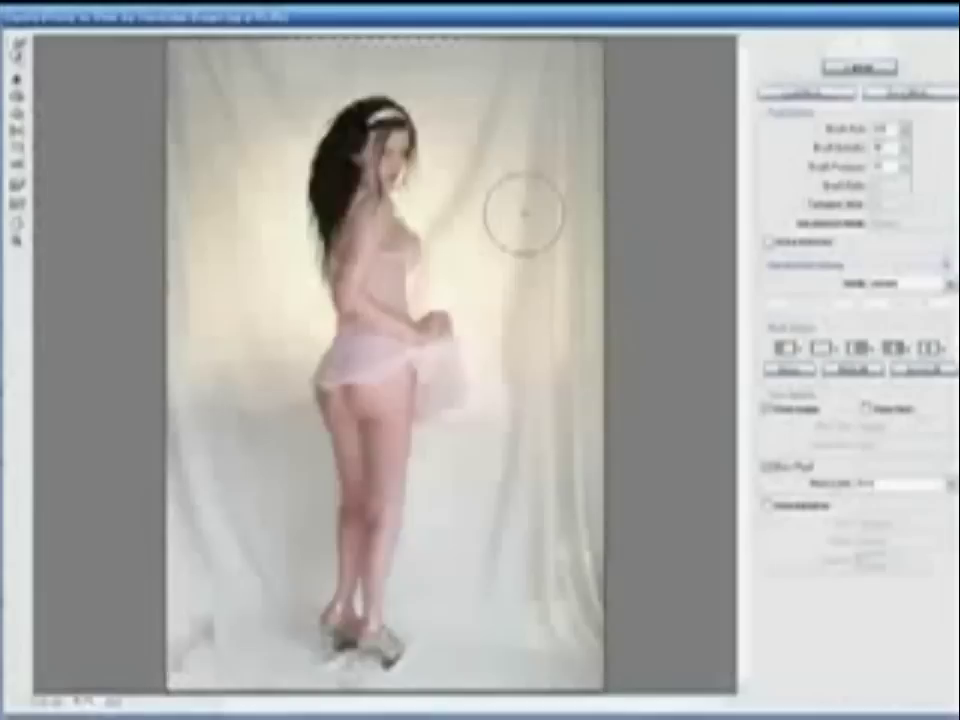
Forward Warp the left hair outward, nudge the waist, and round out the hip and buttock
key("ctrl+plus")
key("ctrl+plus")
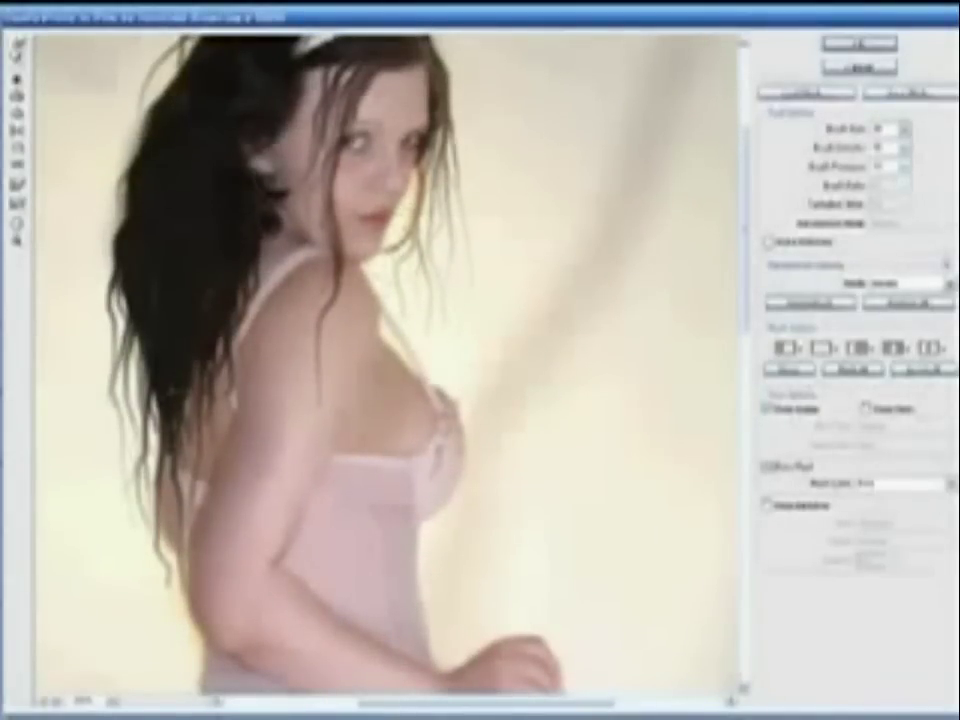
scroll(509, 253, "up", 2)
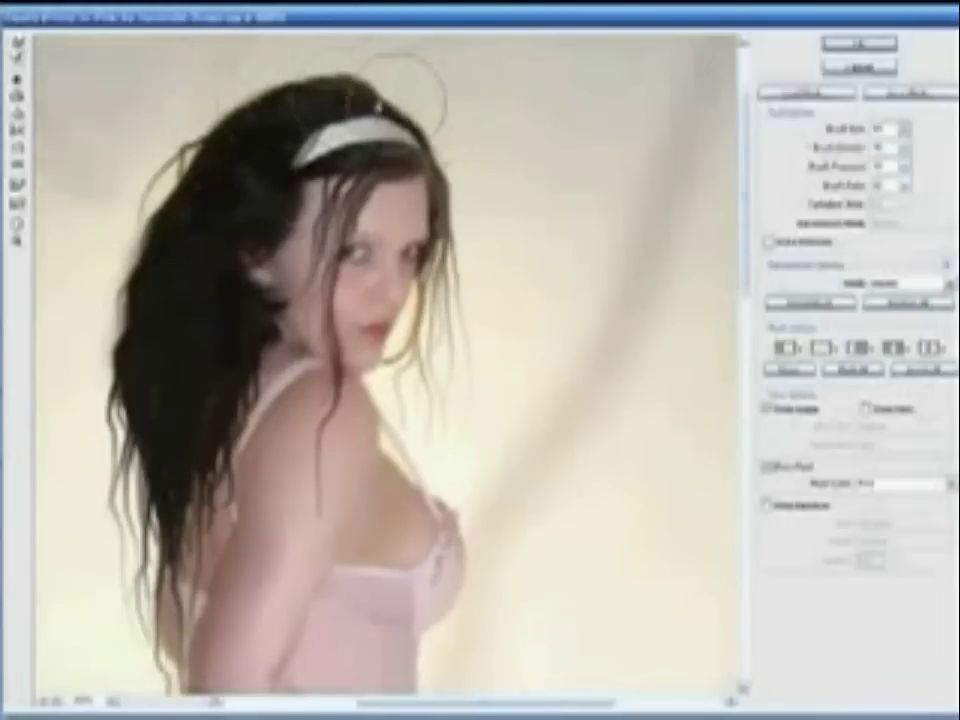
mouse_move(285, 95)
left_mouse_down()
mouse_move(92, 279)
mouse_move(100, 350)
mouse_move(236, 300)
mouse_move(275, 170)
mouse_move(360, 125)
mouse_move(480, 190)
left_mouse_up()
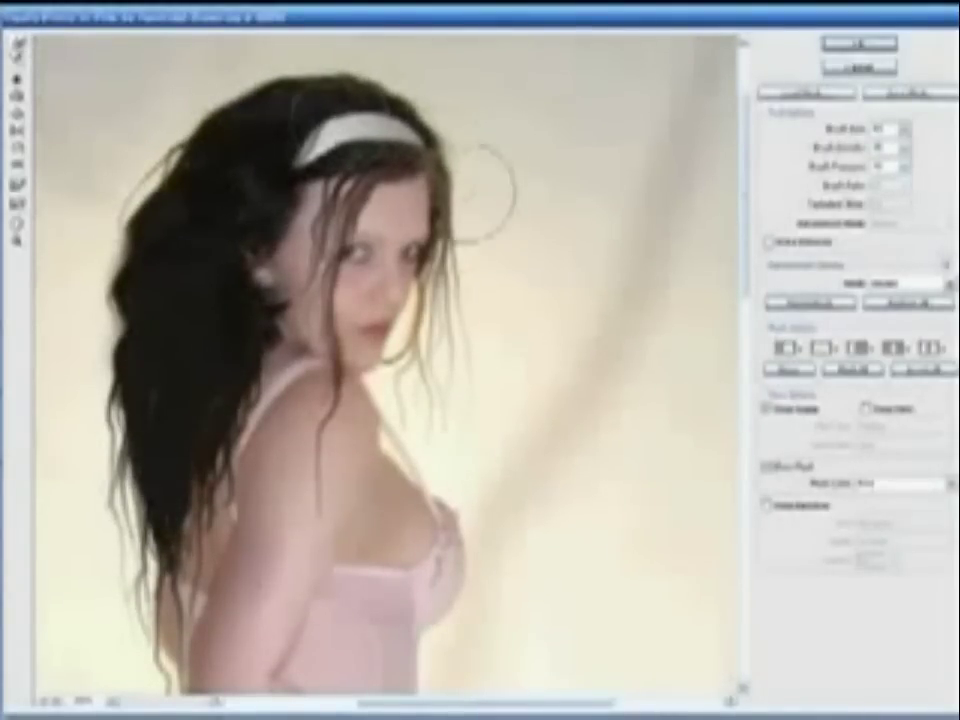
scroll(385, 375, "down", 5)
left_click_drag(402, 487, 470, 425)
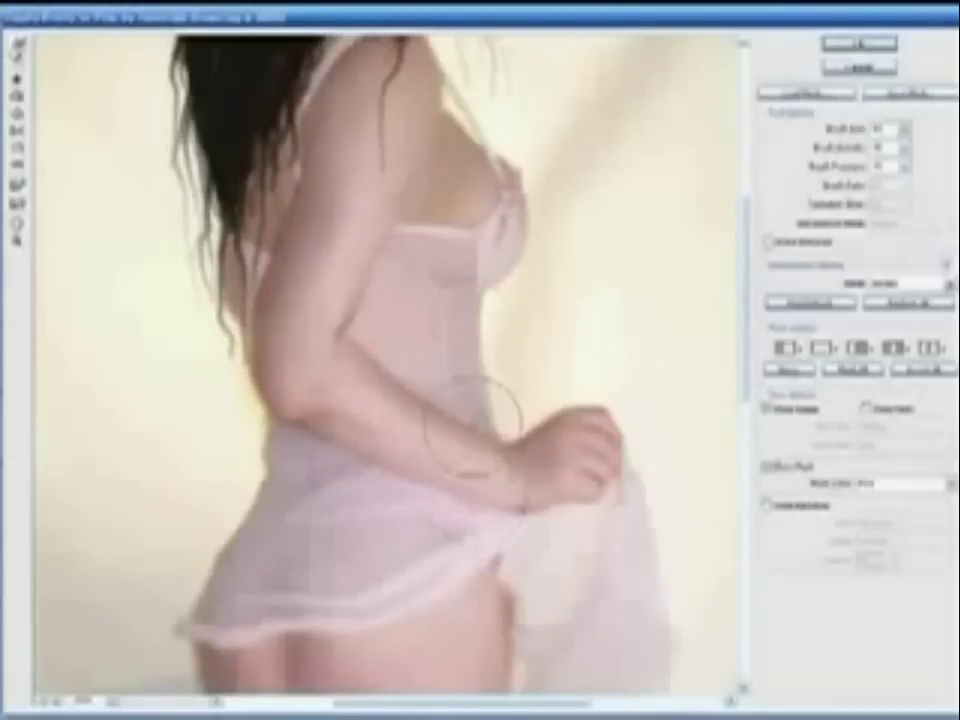
left_click_drag(242, 424, 242, 507)
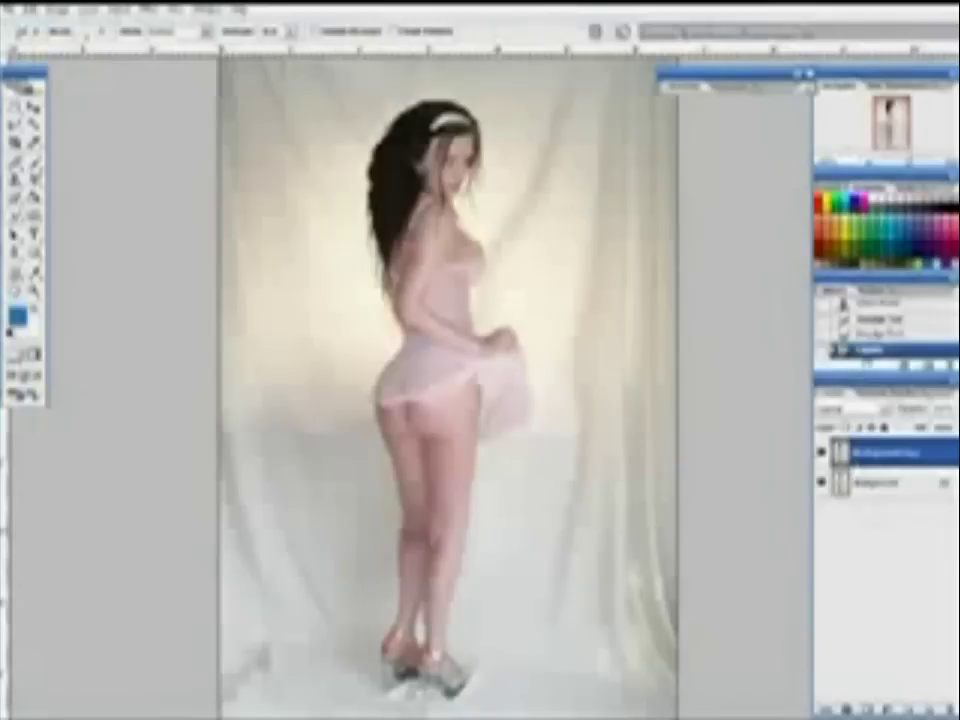
Brighten the photo with a Levels adjustment and apply a blur filter
left_click(55, 9)
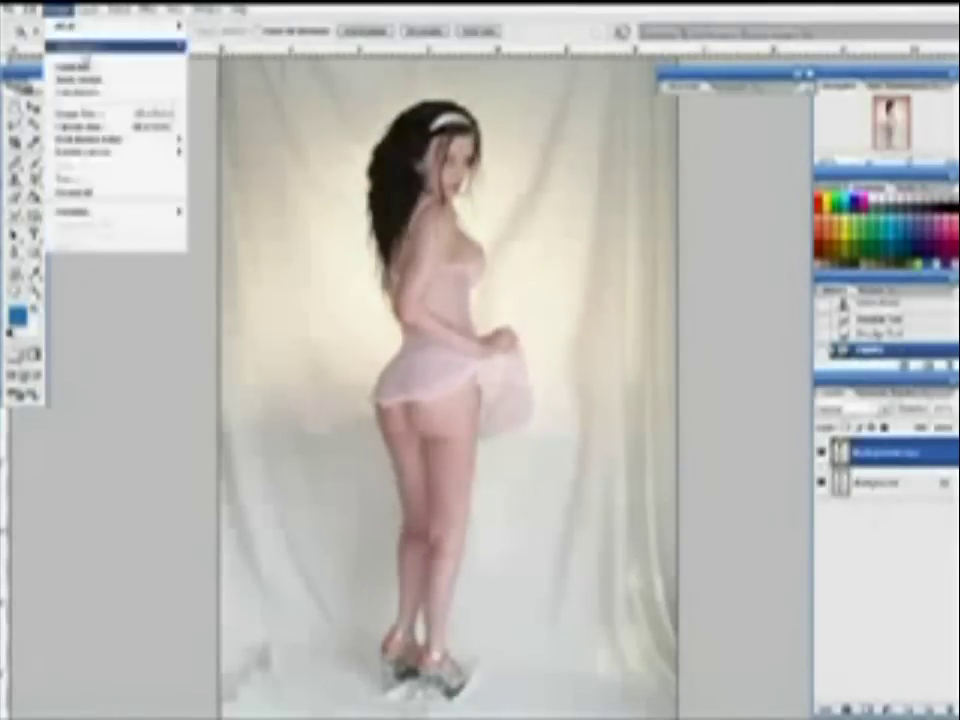
left_click(200, 47)
key("Return")
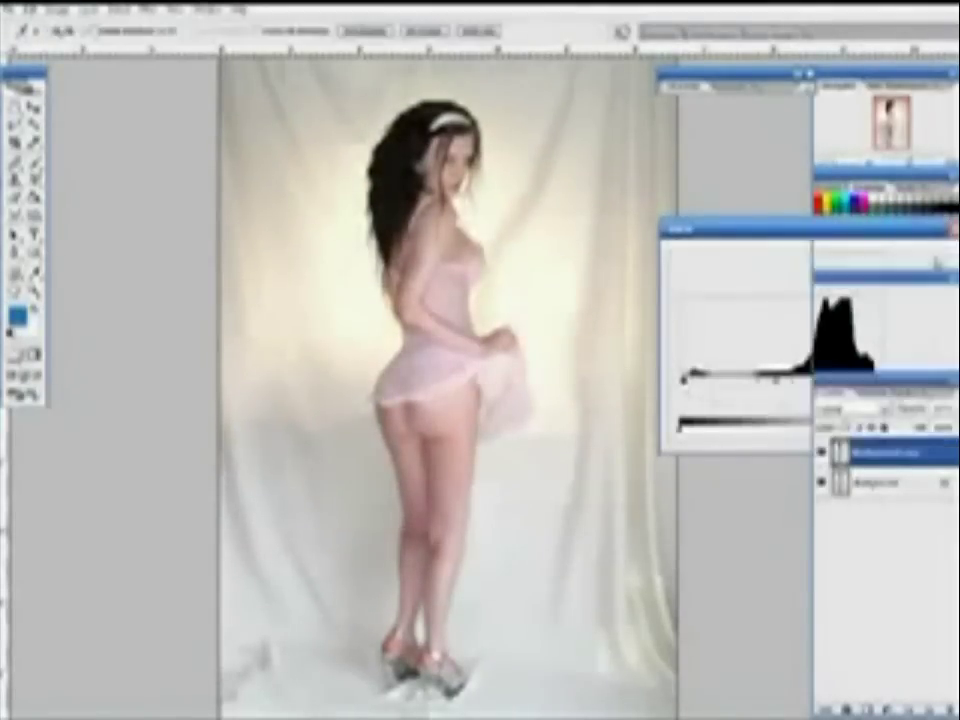
left_click(150, 9)
left_click(340, 197)
key("Return")
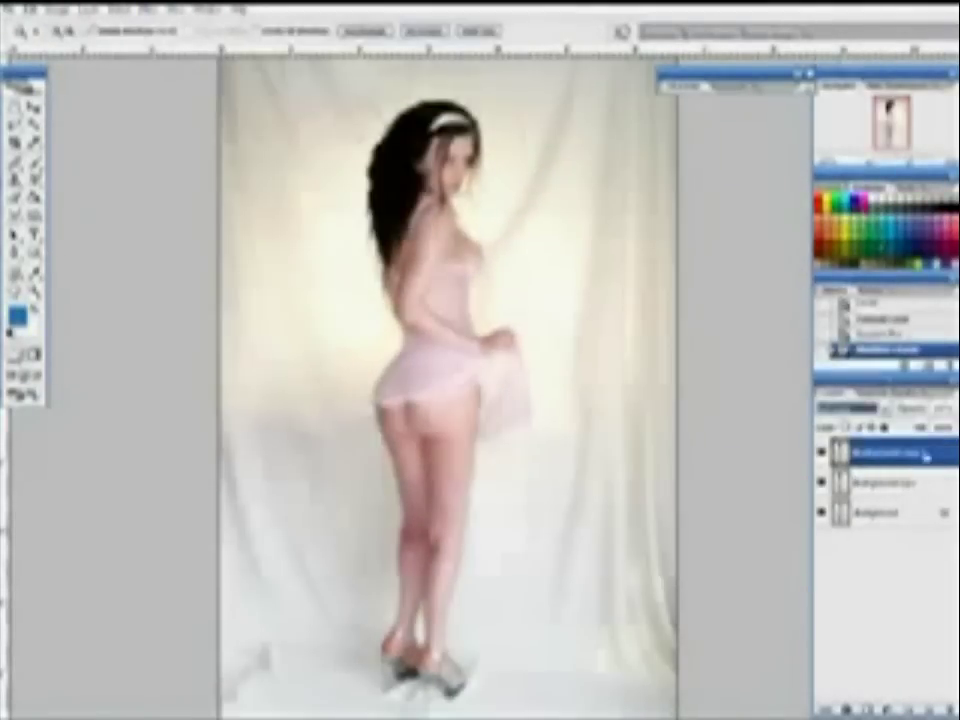
On the middle layer, feather the selection and apply a softening blur
left_click(880, 481)
key("b")
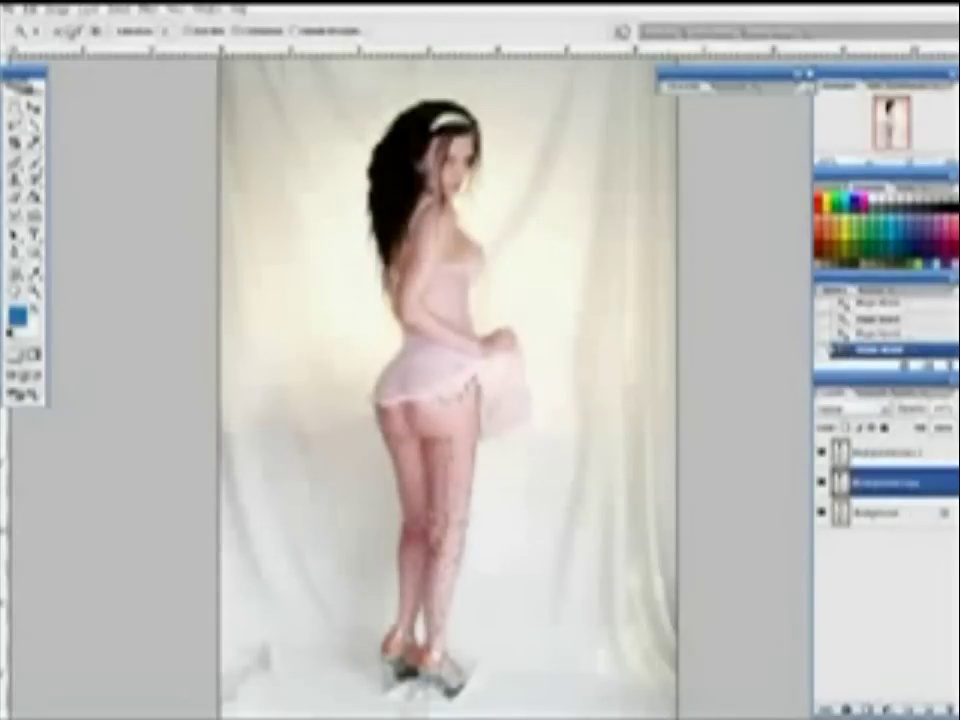
left_click(118, 9)
left_click(140, 150)
key("Return")
left_click(148, 9)
left_click(400, 160)
key("Return")
Check the brush presets and set a new brush blending mode
right_click(289, 219)
right_click(403, 242)
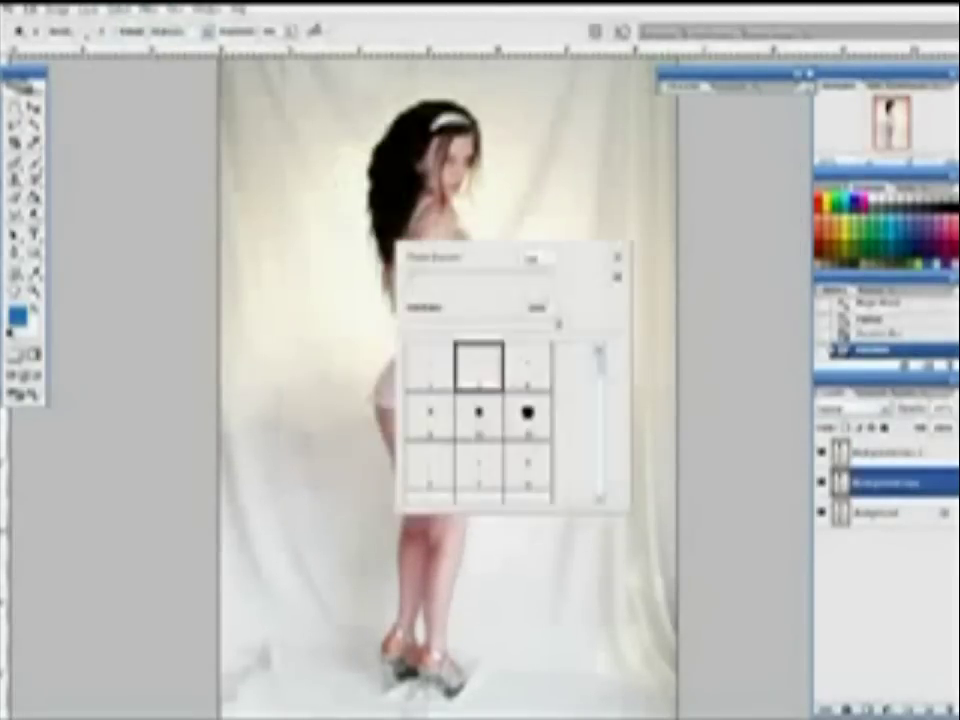
left_click(180, 31)
left_click(180, 70)
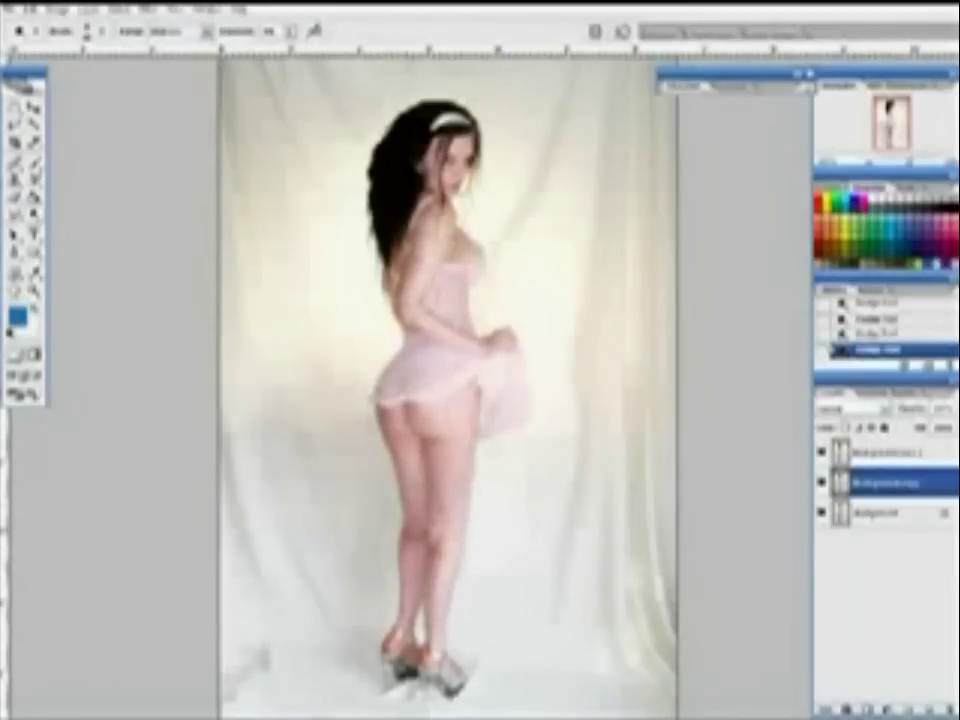
Duplicate the layer and apply a Levels tweak
key("ctrl+j")
left_click(64, 10)
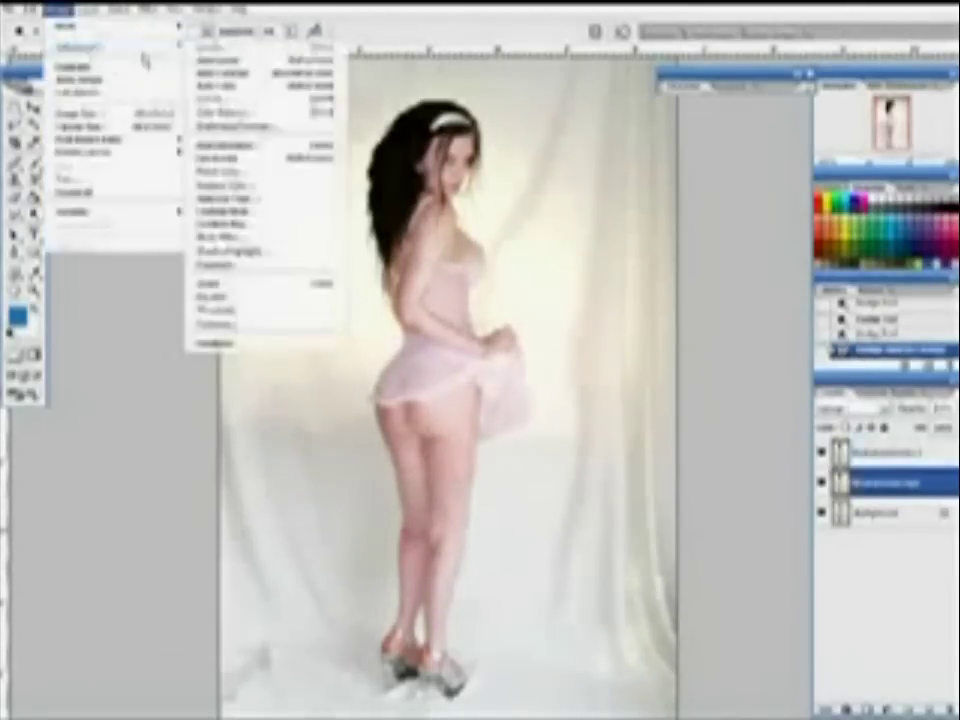
key("Return")
Apply a Cyan Photo Filter to the image, then select the top layer too
left_click(890, 482)
left_click(64, 10)
left_click(230, 250)
left_click(782, 435)
left_click(886, 420)
left_click(888, 462, "shift")
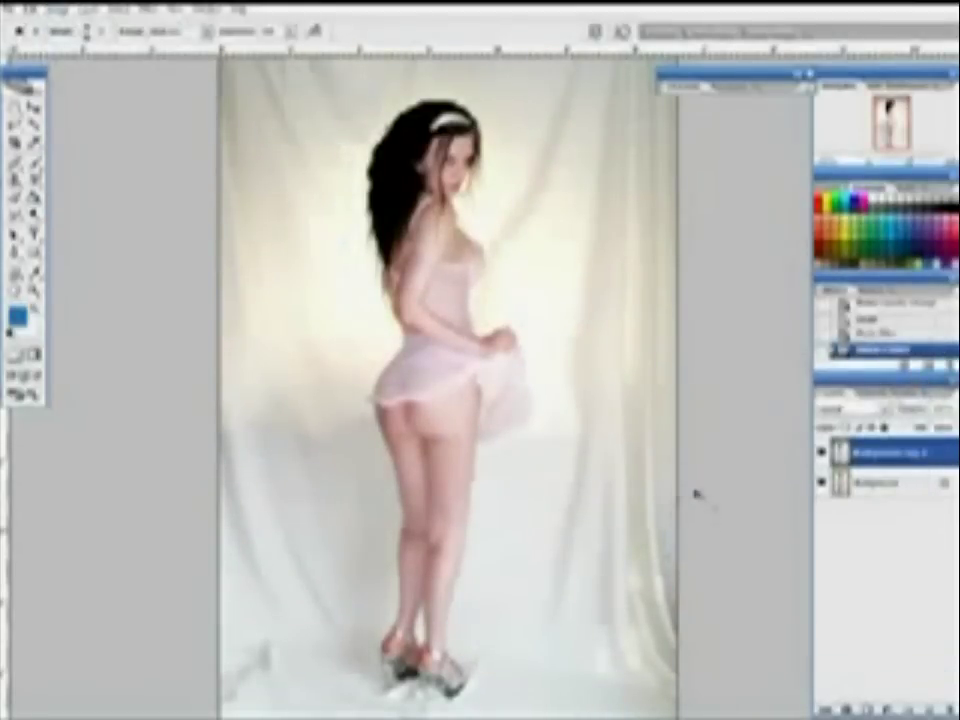